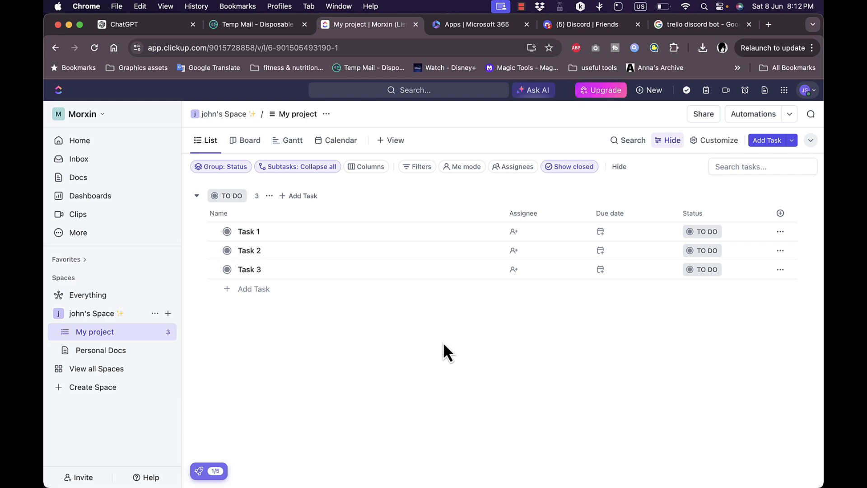
Look through the workspace's Home, Inbox, Docs and Dashboards pages and the existing personal Space's task list
left_click(84, 141)
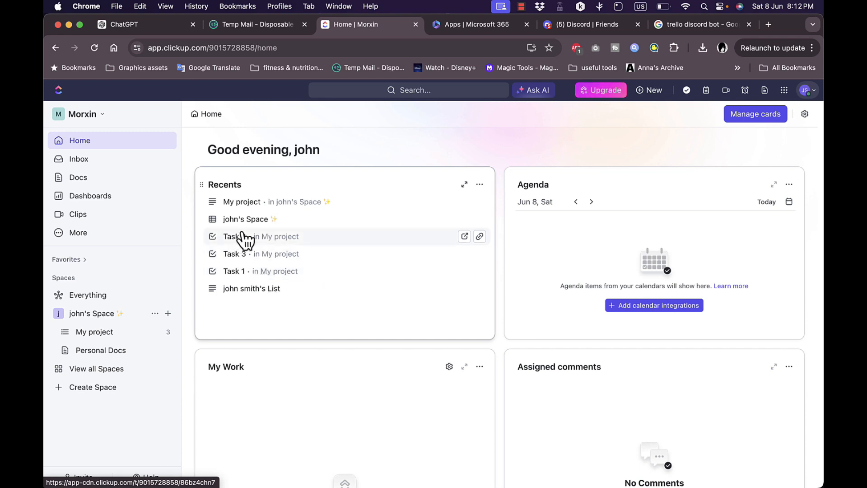
left_click(79, 162)
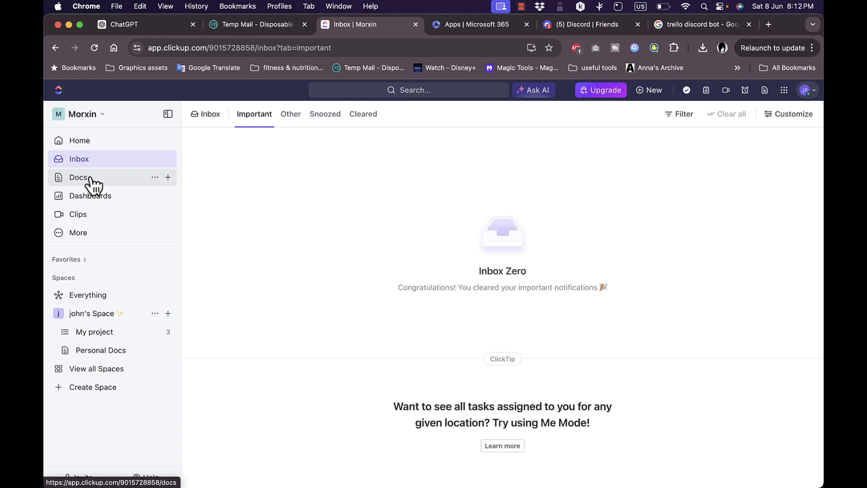
left_click(88, 178)
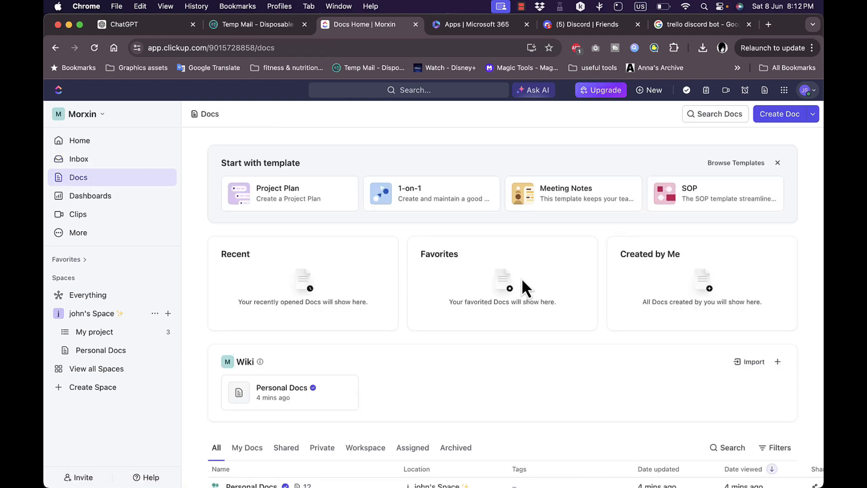
left_click(85, 195)
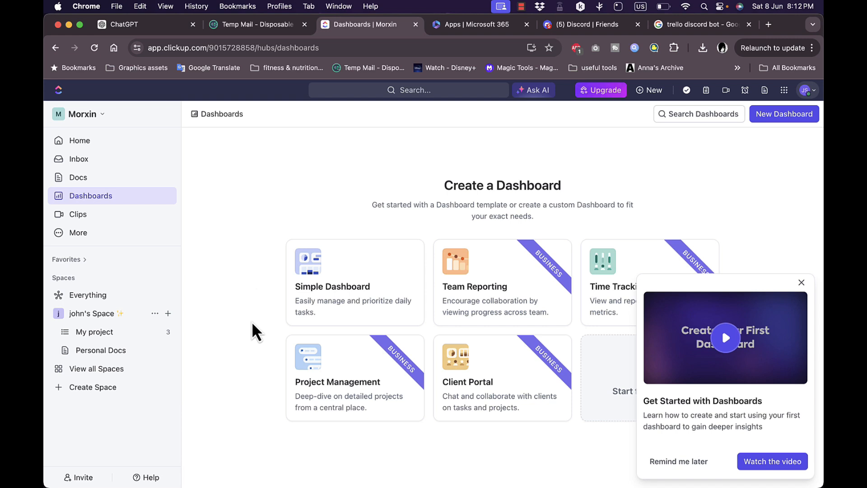
left_click(96, 314)
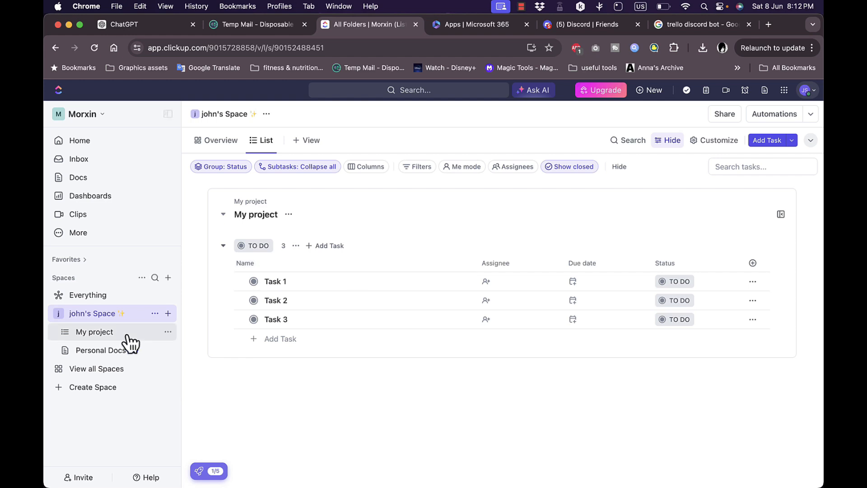
Start a new Space named "social media" with the description "this is my social media management hub"
left_click(96, 388)
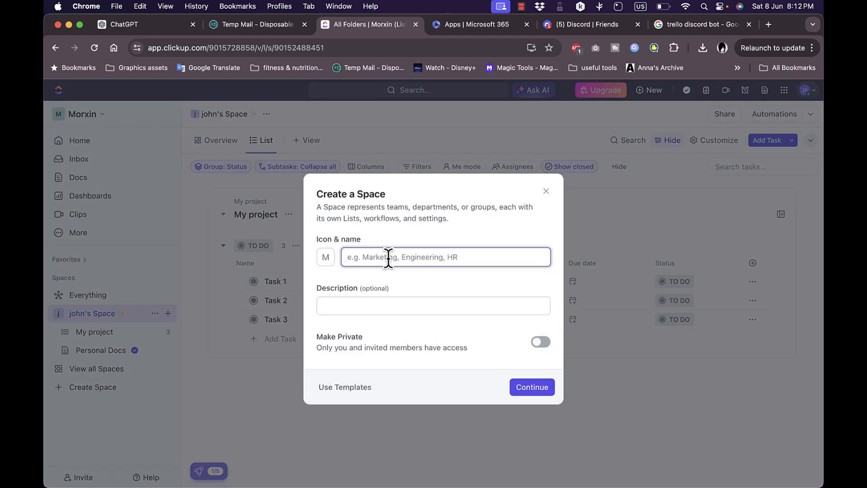
type("social ")
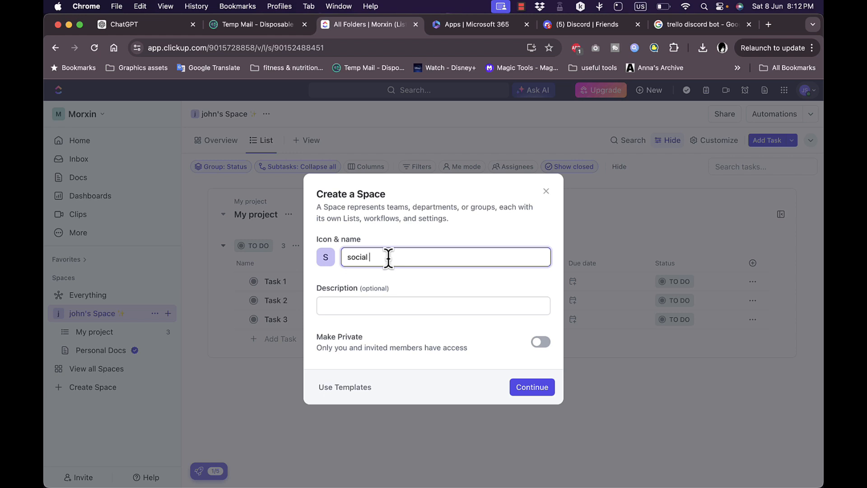
type("media")
left_click(383, 306)
type("this ")
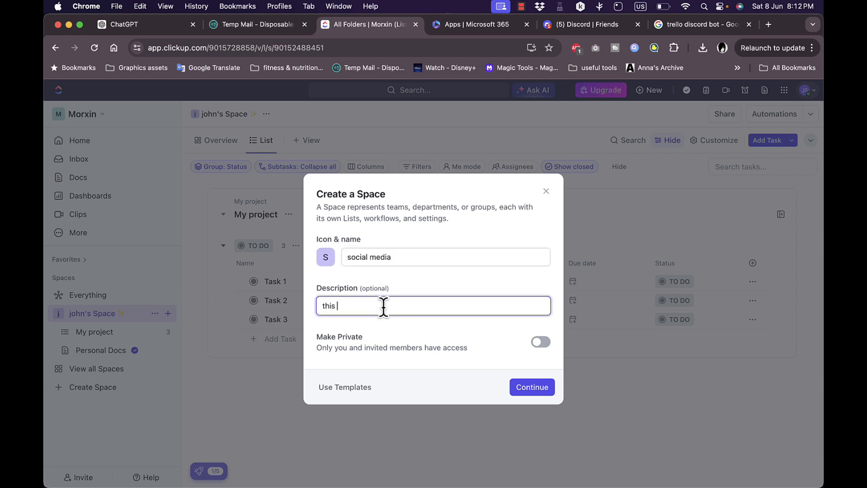
type("is a so")
type("ci")
key("BackSpace")
key("BackSpace")
key("BackSpace")
key("BackSpace")
key("BackSpace")
type("my social media management hub")
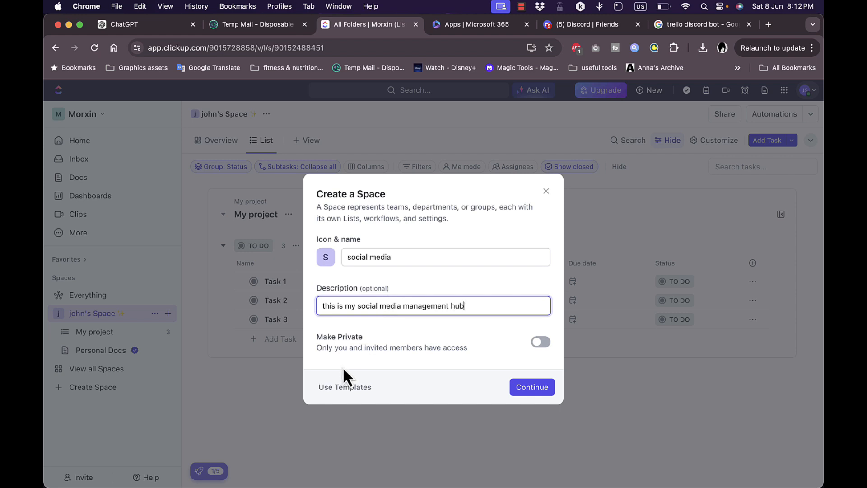
Browse the Space templates and open the details of "Start a Social Media Marketing Agency"
left_click(344, 388)
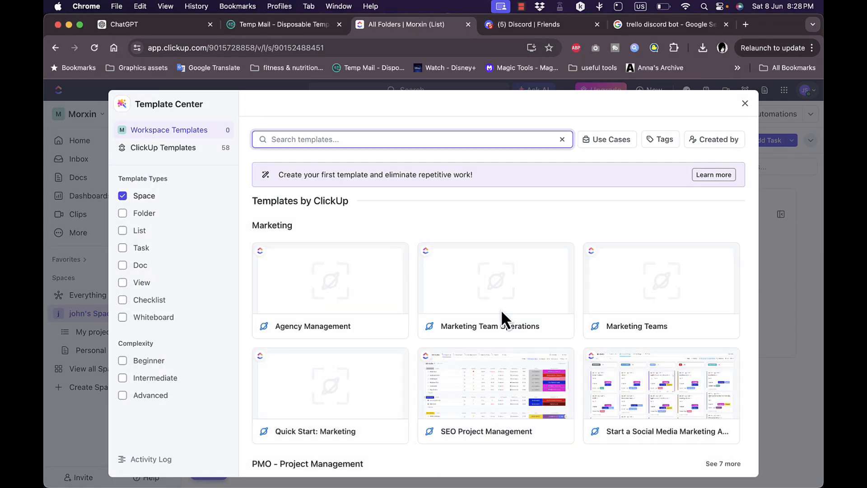
scroll(501, 310, "down", 5)
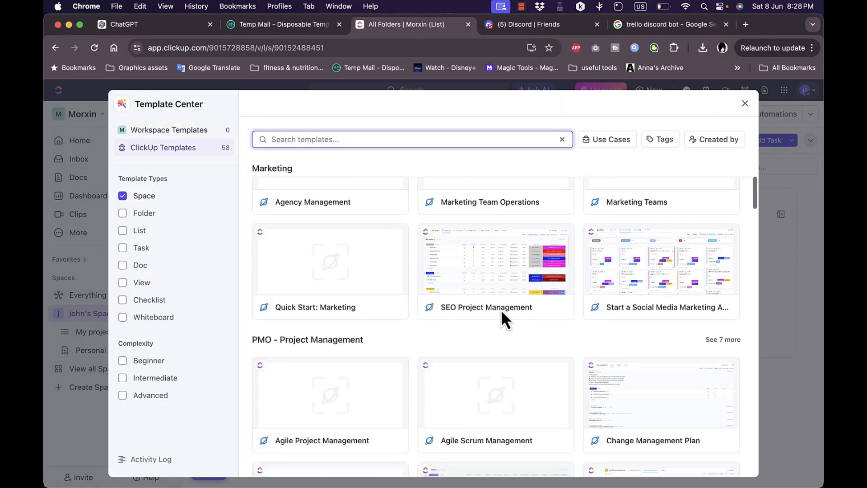
scroll(506, 316, "up", 1)
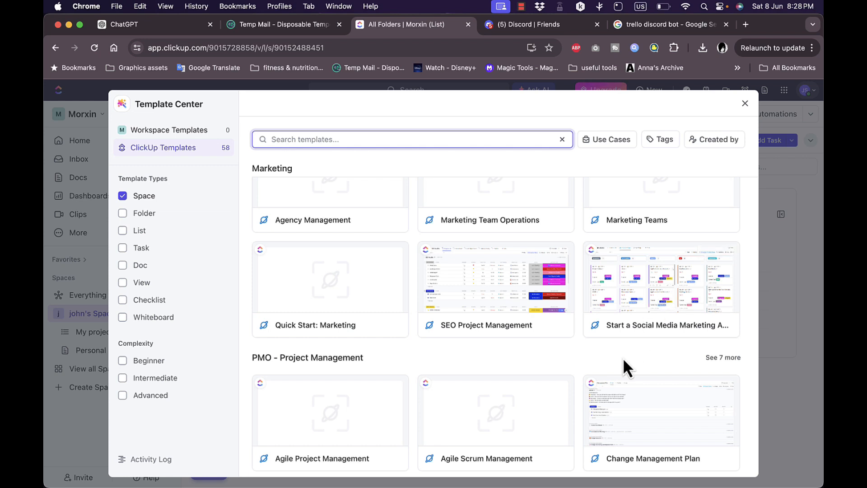
mouse_move(658, 285)
left_click(646, 284)
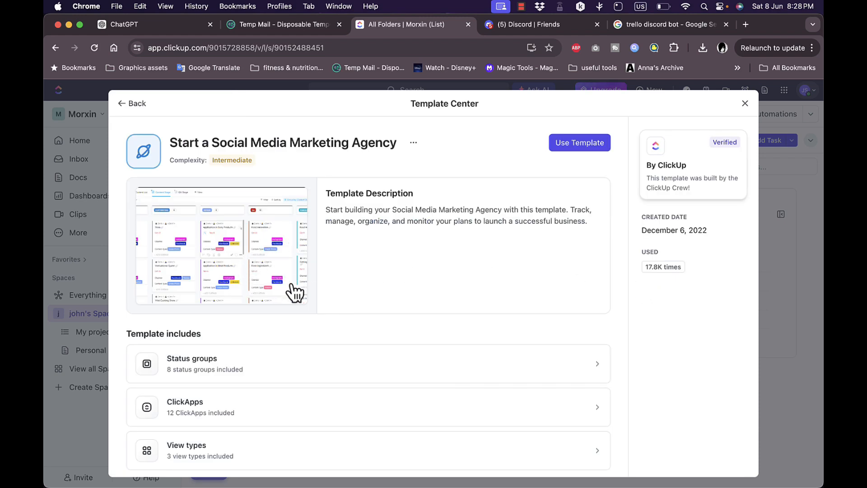
scroll(294, 284, "down", 1)
scroll(392, 208, "up", 1)
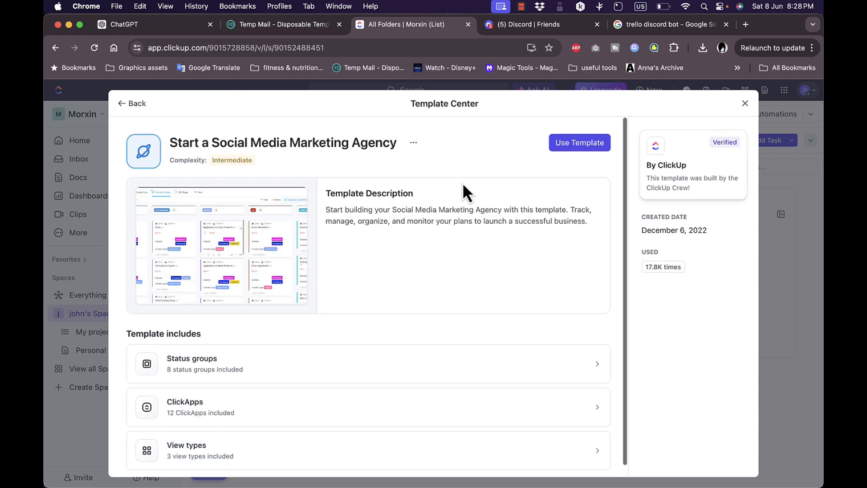
Use the template to create a Space named "social media", importing everything as is
left_click(580, 153)
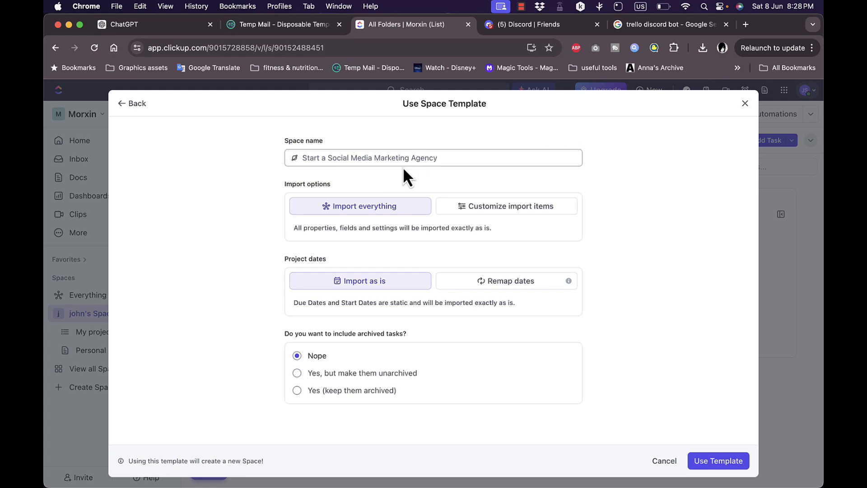
left_click(375, 157)
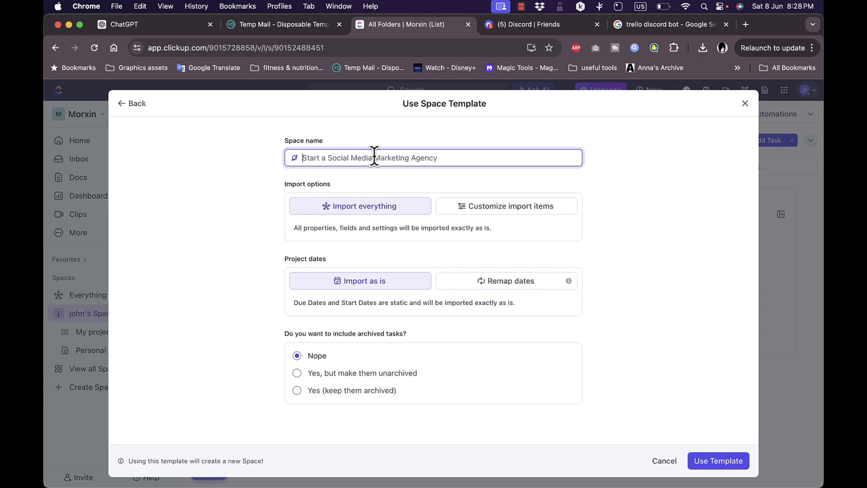
type("social med")
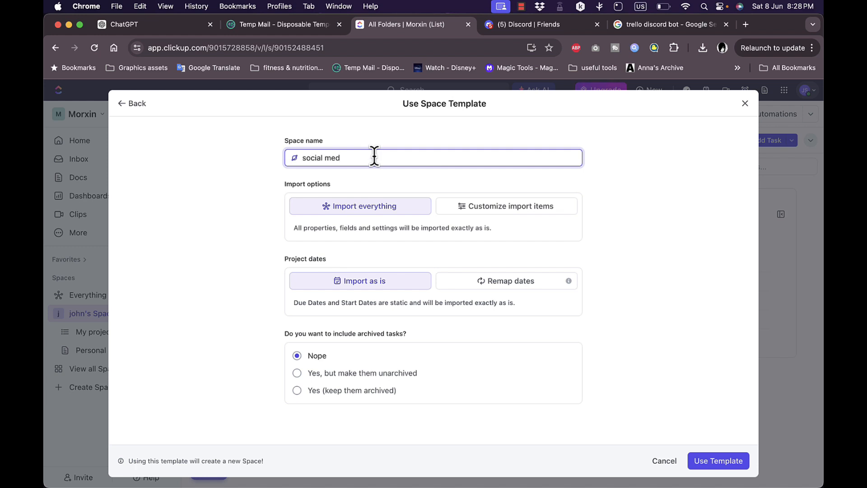
type("ia")
left_click(716, 465)
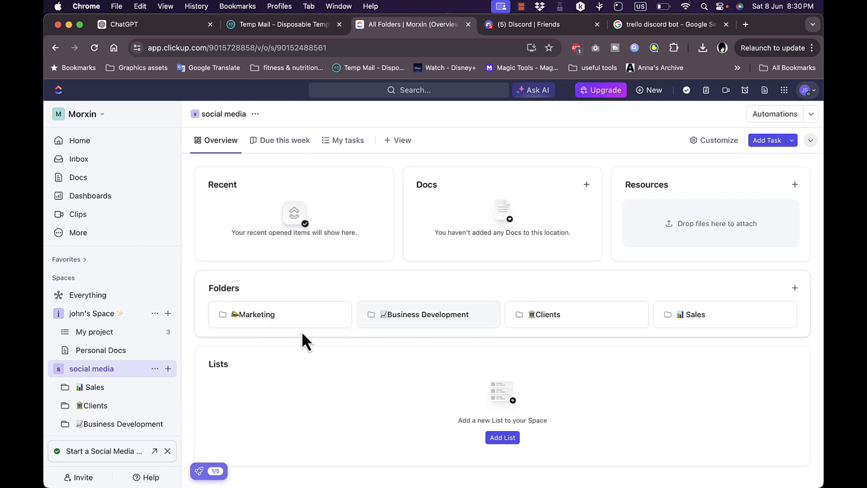
Create a list named "facebook" in the social media Space
left_click(272, 317)
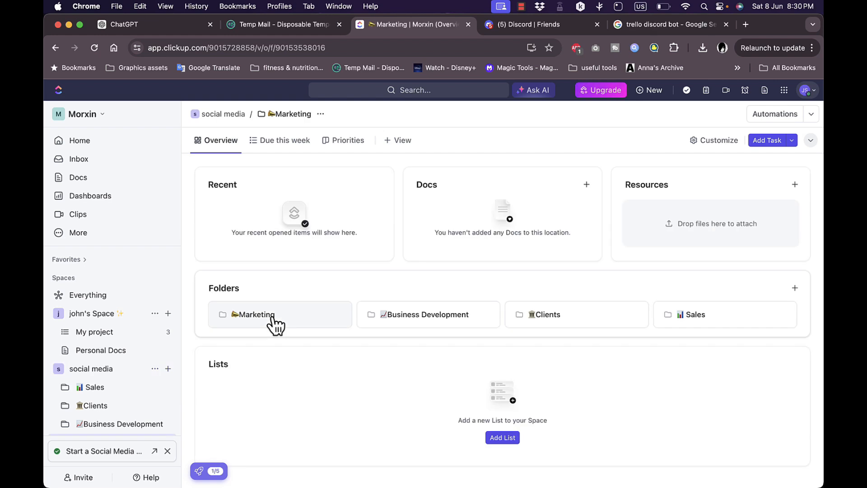
left_click(502, 438)
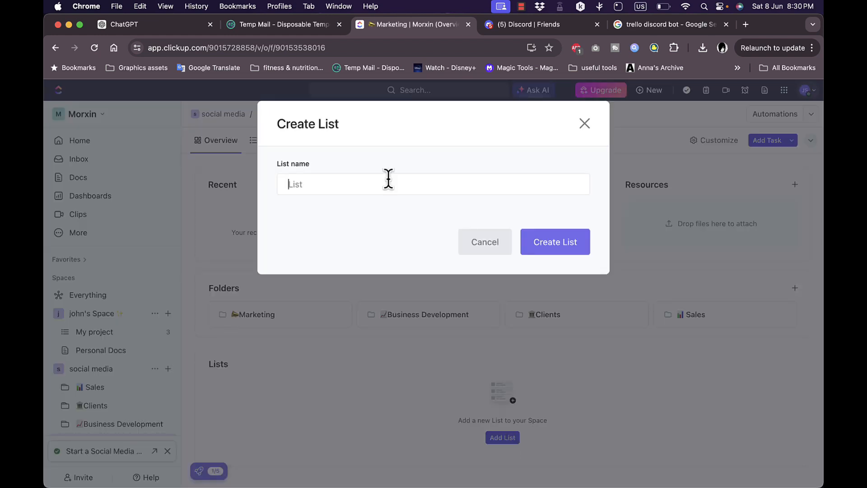
type("facebook")
key("Return")
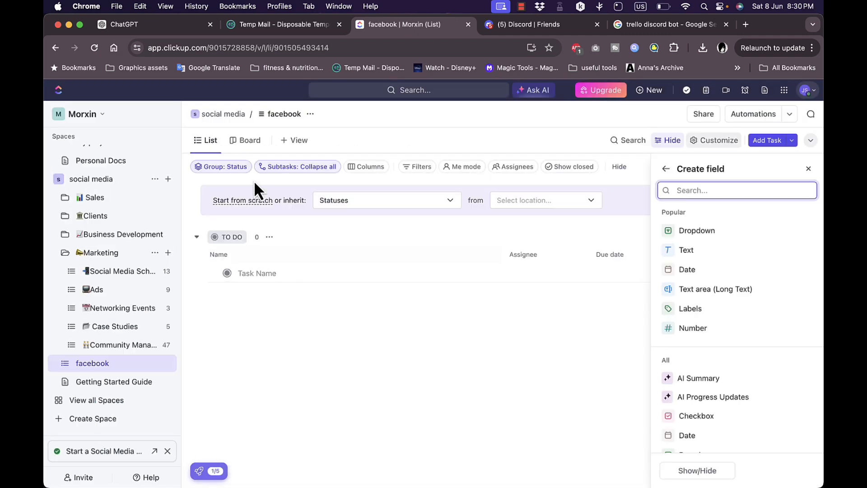
Add a task named "test post" to the facebook list
left_click(273, 273)
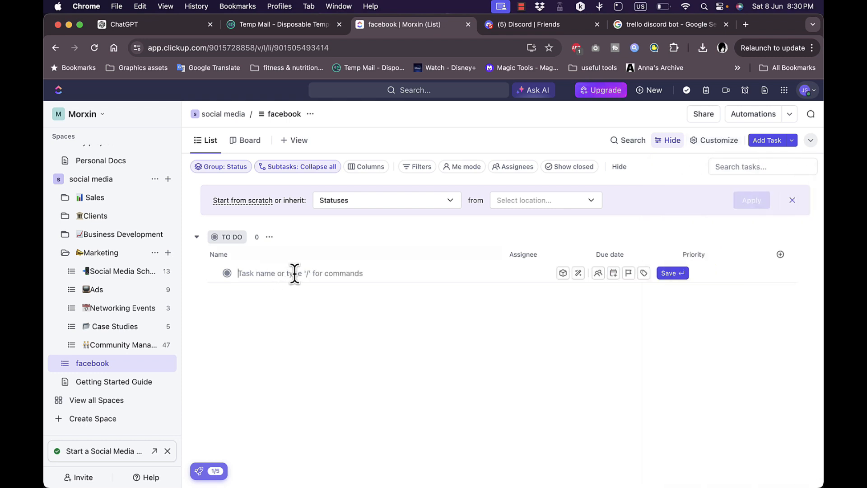
type("test post")
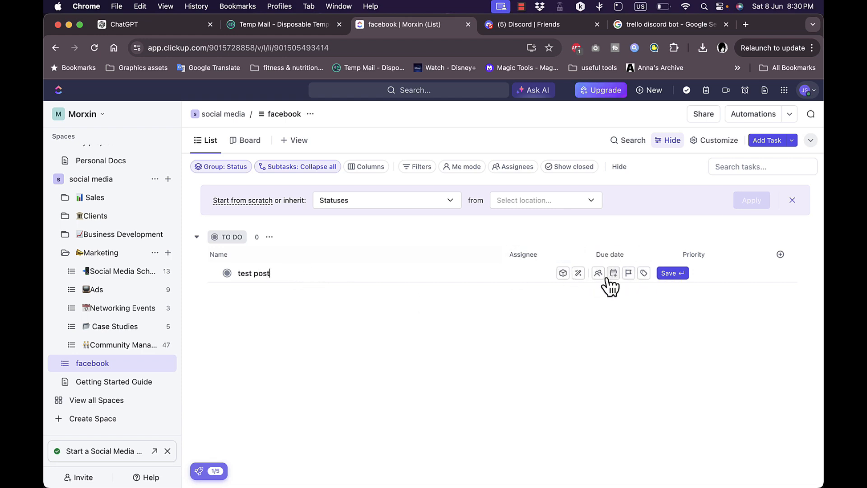
key("Return")
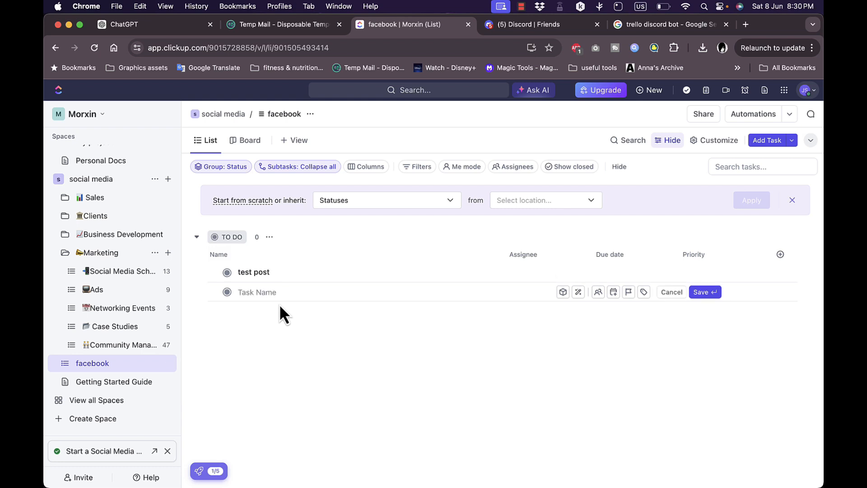
Give the test post task the description "this is an important post" and close the task
left_click(252, 272)
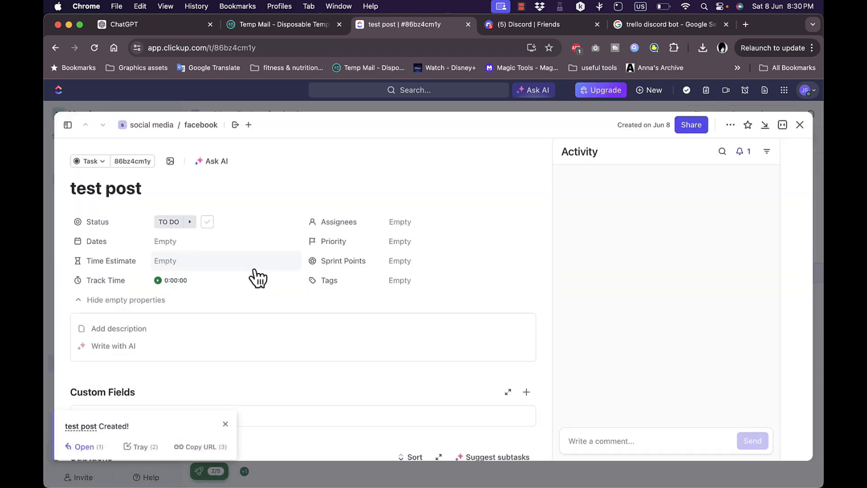
left_click(191, 332)
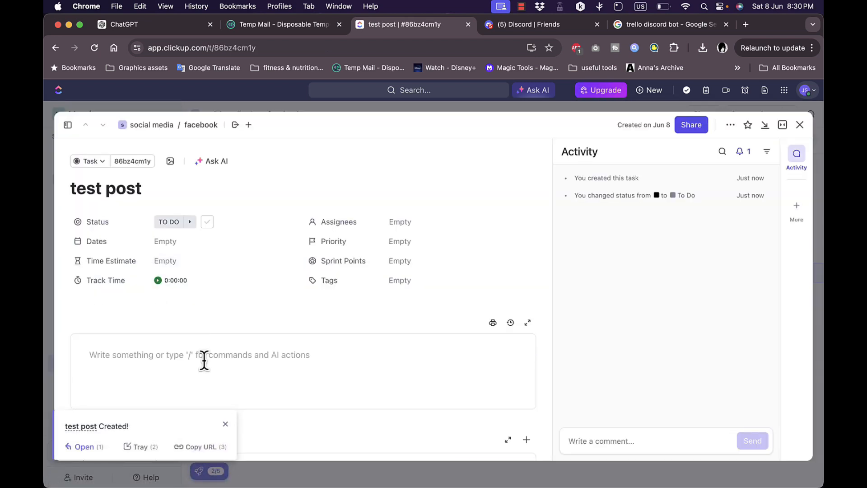
type("this is ")
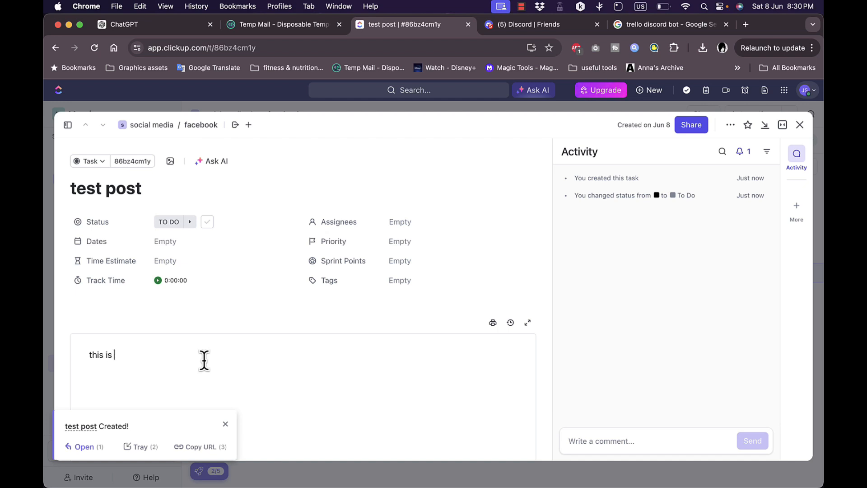
type("an important post")
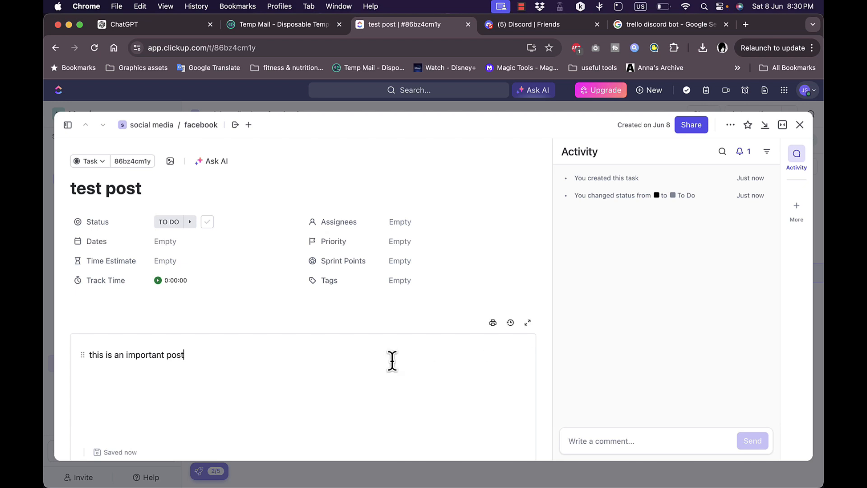
scroll(391, 360, "down", 10)
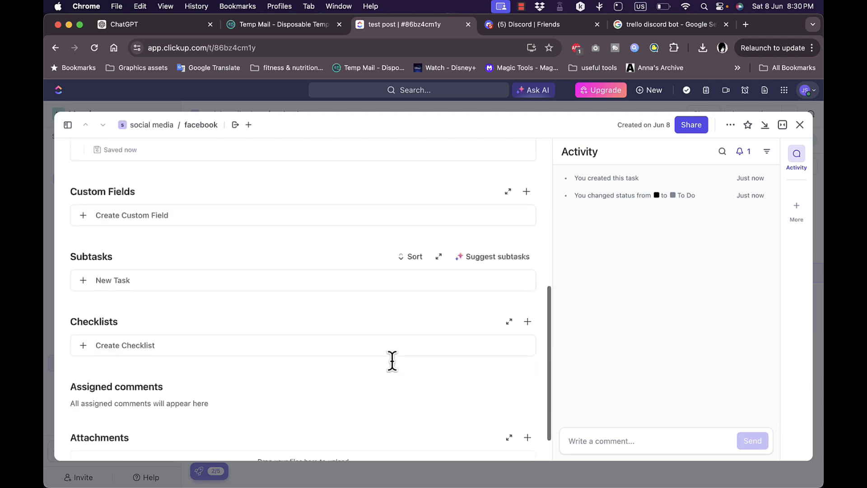
scroll(381, 346, "up", 10)
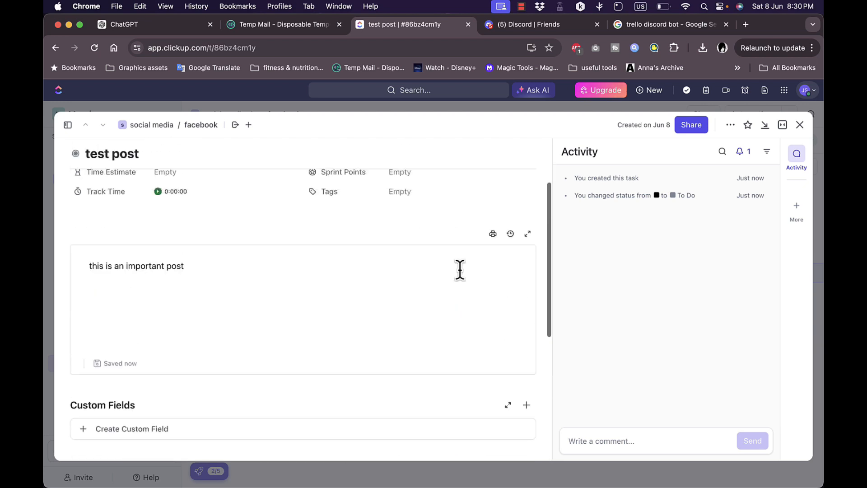
left_click(302, 344)
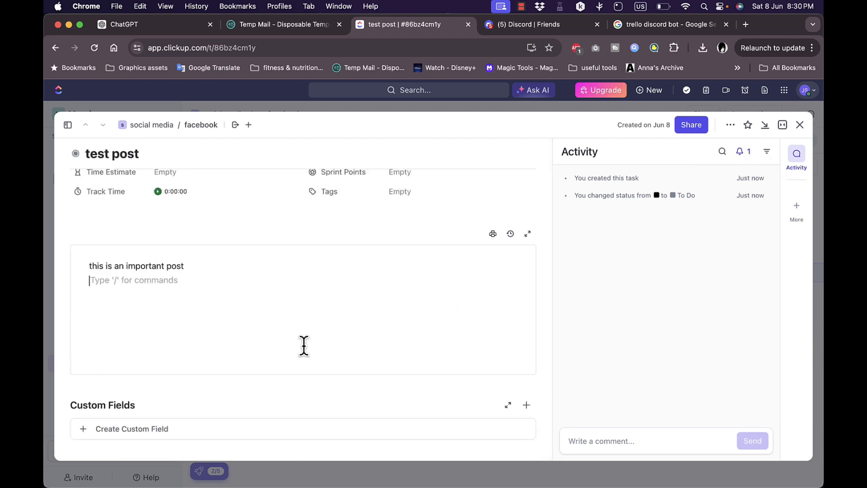
left_click(683, 372)
left_click(800, 125)
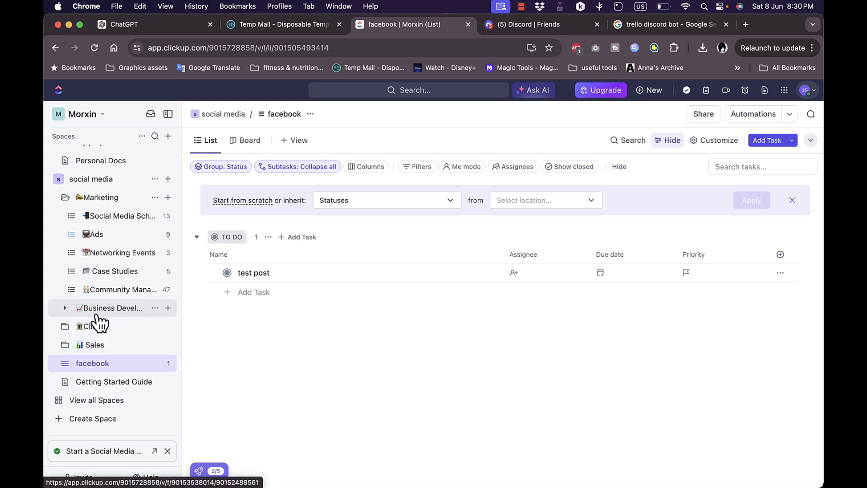
Examine the Marketing folder's Social Media Schedule list, including the available view types, its columns and its tasks
left_click(112, 218)
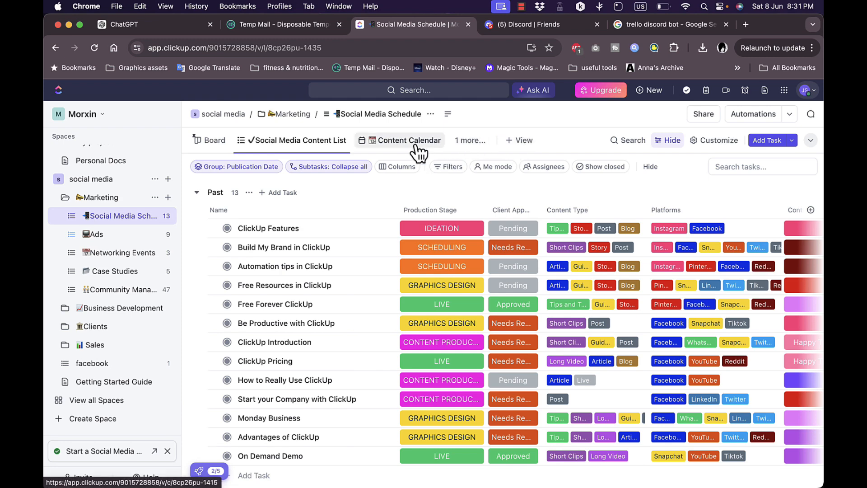
left_click(515, 140)
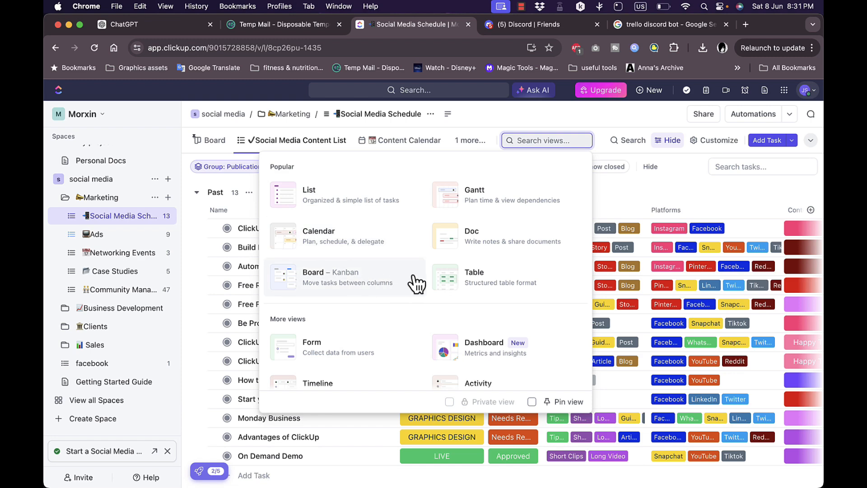
left_click(614, 186)
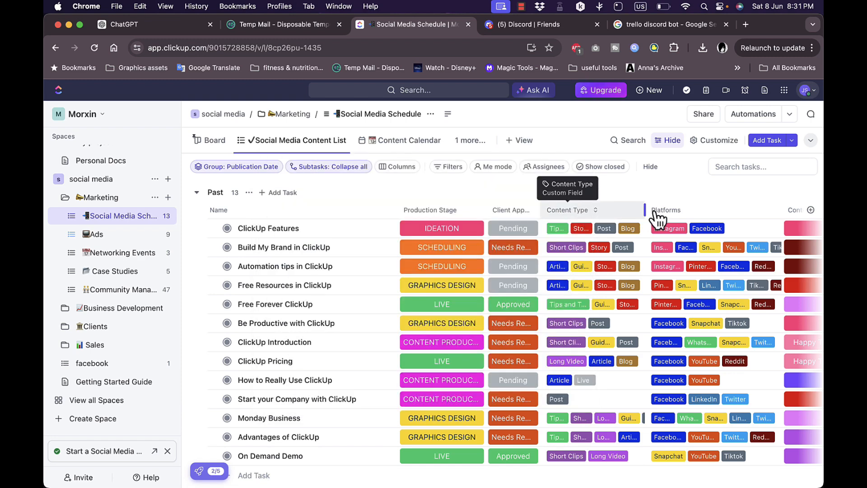
scroll(678, 217, "right", 10)
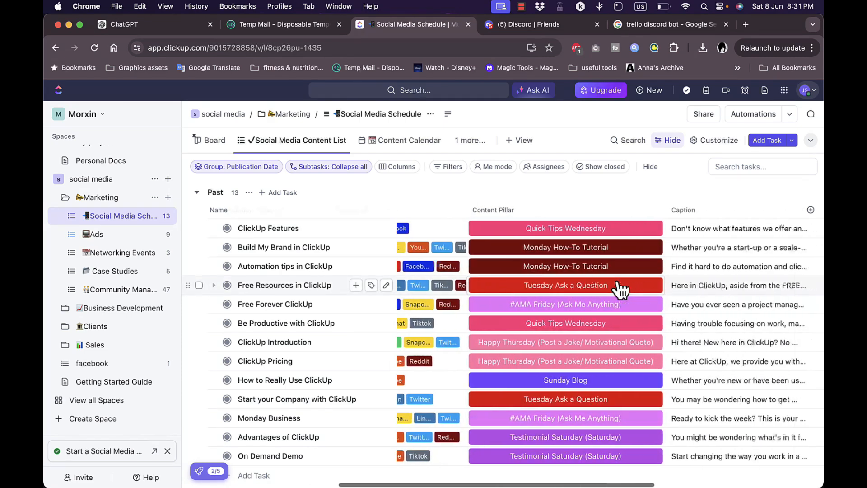
scroll(621, 289, "right", 5)
scroll(621, 289, "left", 12)
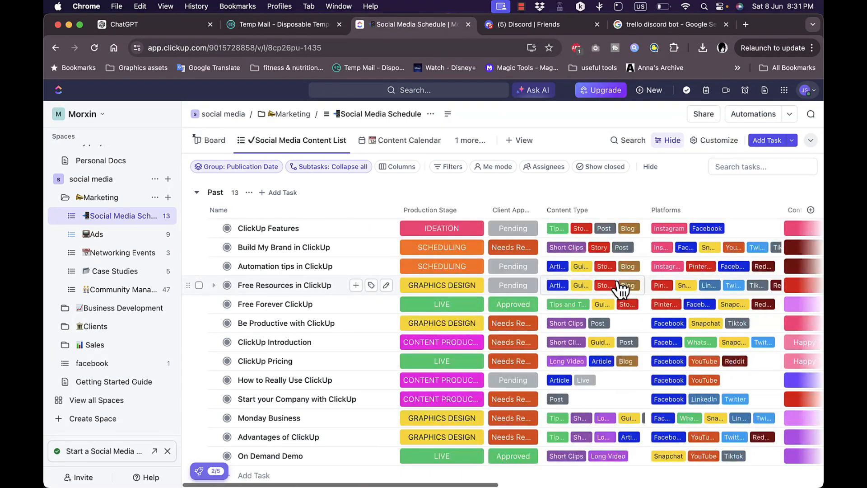
scroll(333, 330, "down", 2)
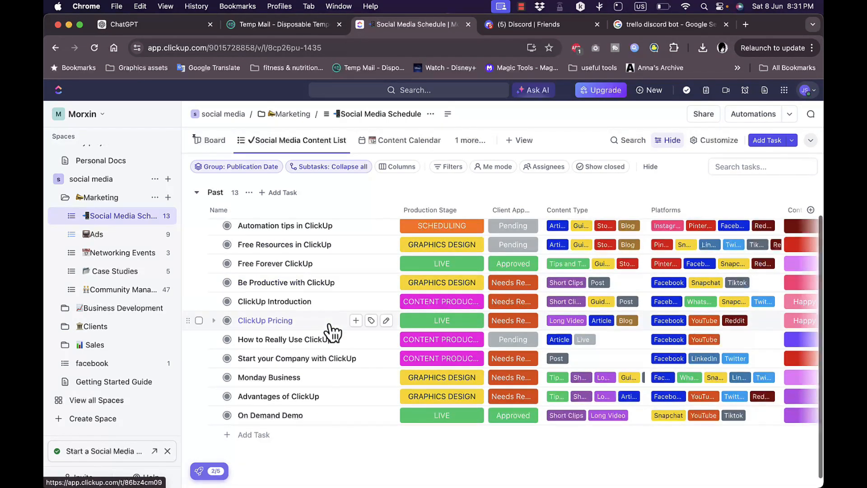